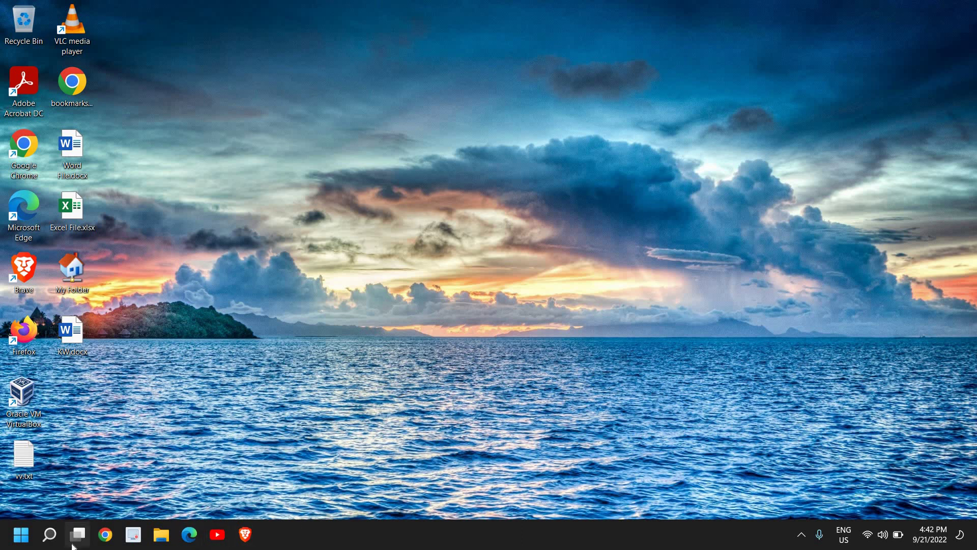
Step: Launch Chrome and open its main menu to reach the Help options
mouse_move(77, 534)
click(105, 535)
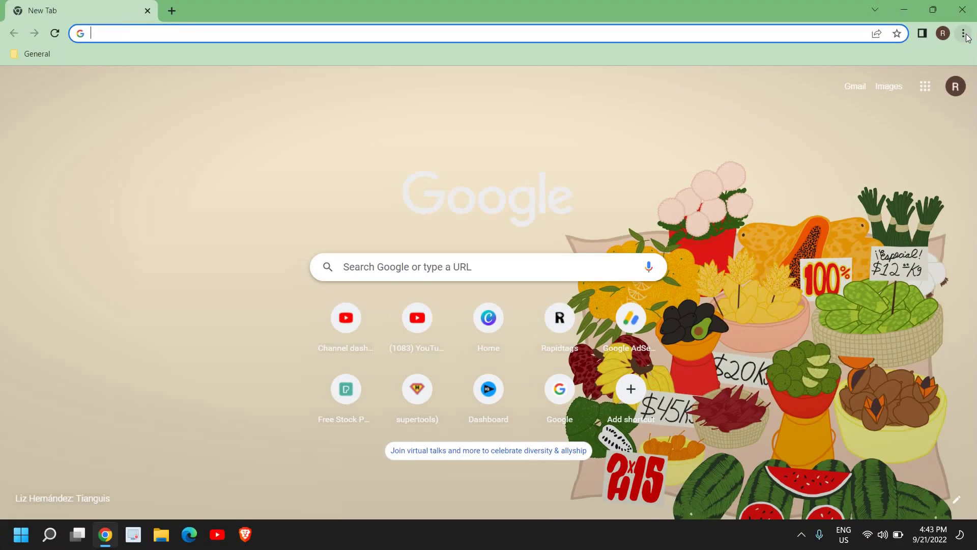
click(963, 34)
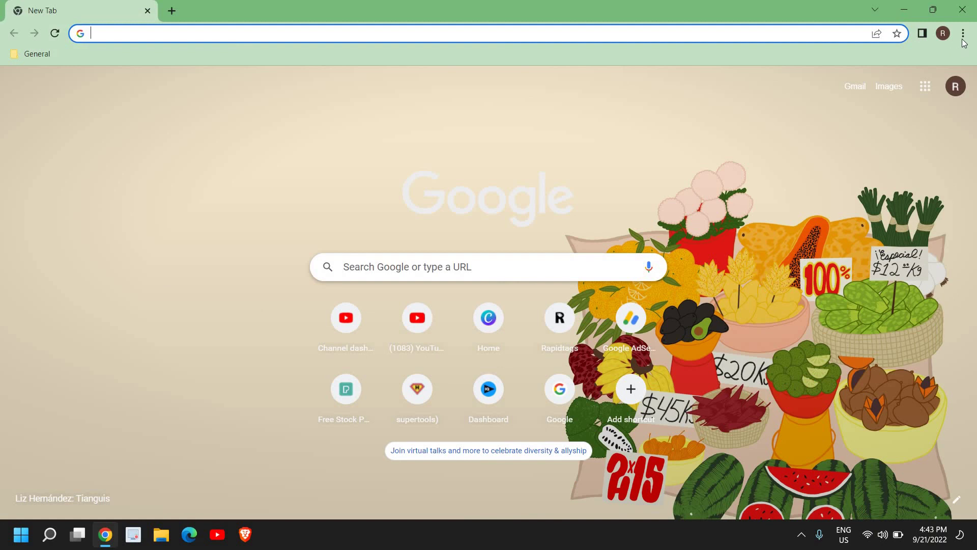
click(963, 36)
mouse_move(838, 268)
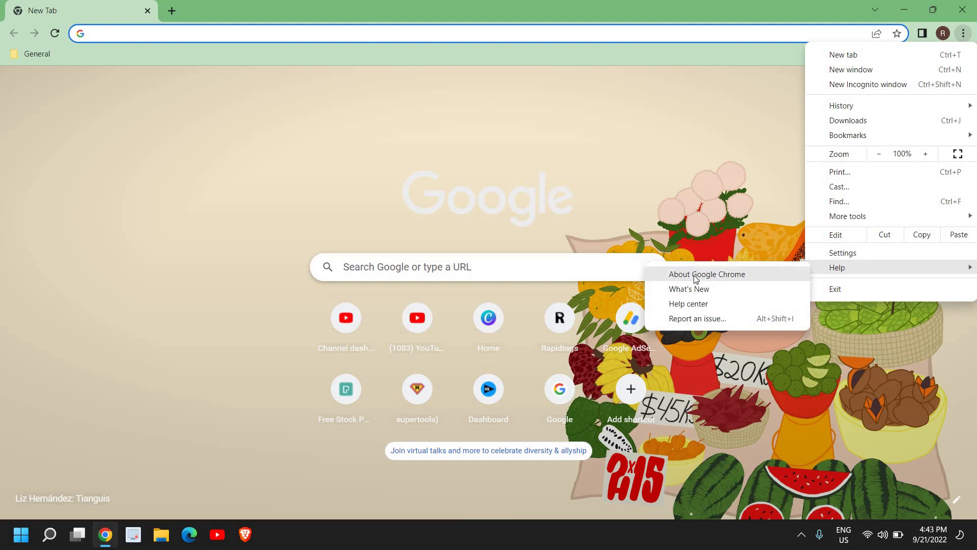
Step: Open About Google Chrome and confirm it is up to date at 105.0.5195.127
click(695, 277)
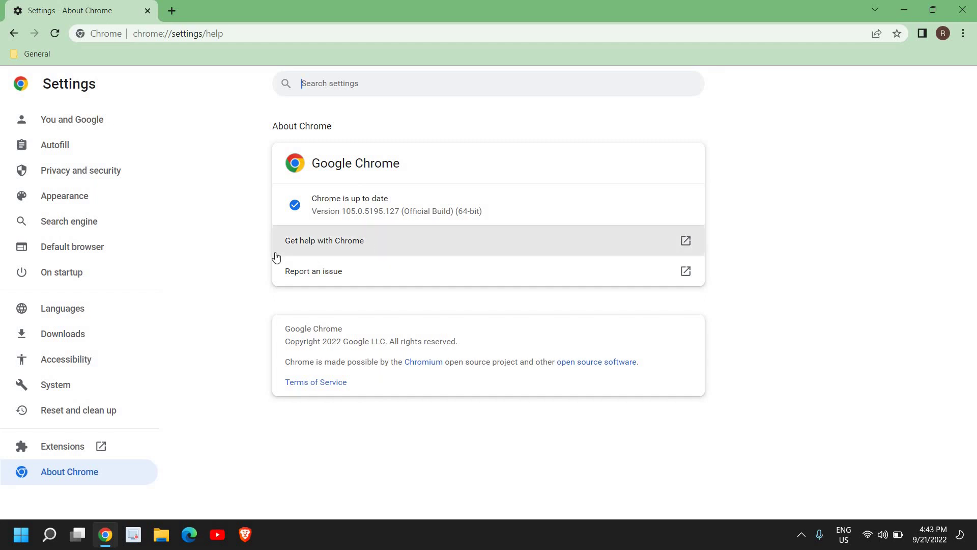
click(62, 481)
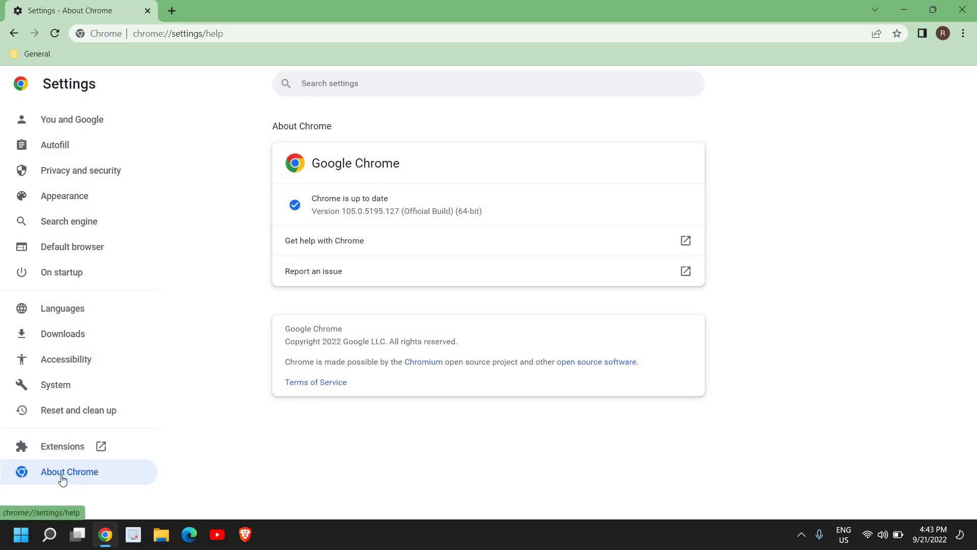
Step: Open the Extensions page and review the Google Docs Offline extension card
click(67, 448)
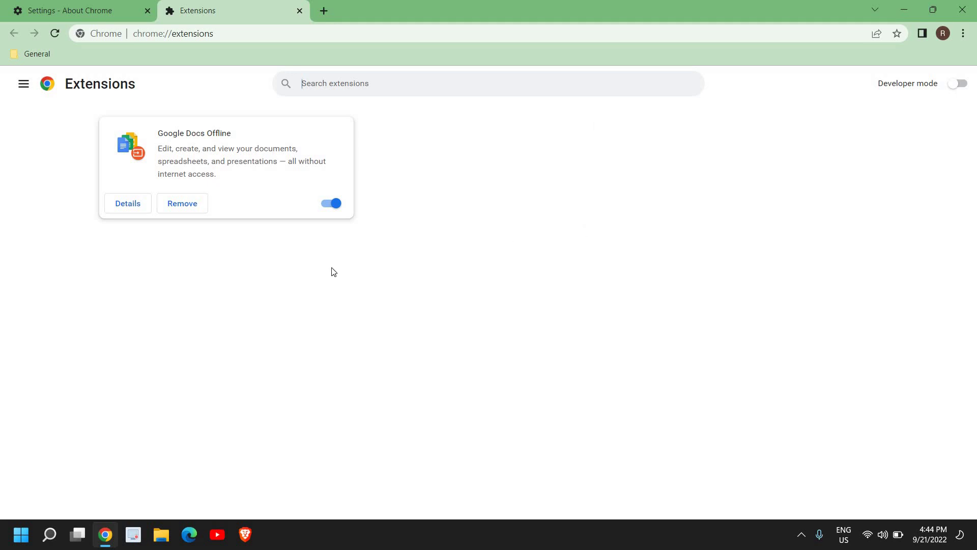
click(189, 207)
Step: Close the Extensions tab, view the restore-defaults prompt under Reset and clean up, and cancel
click(300, 14)
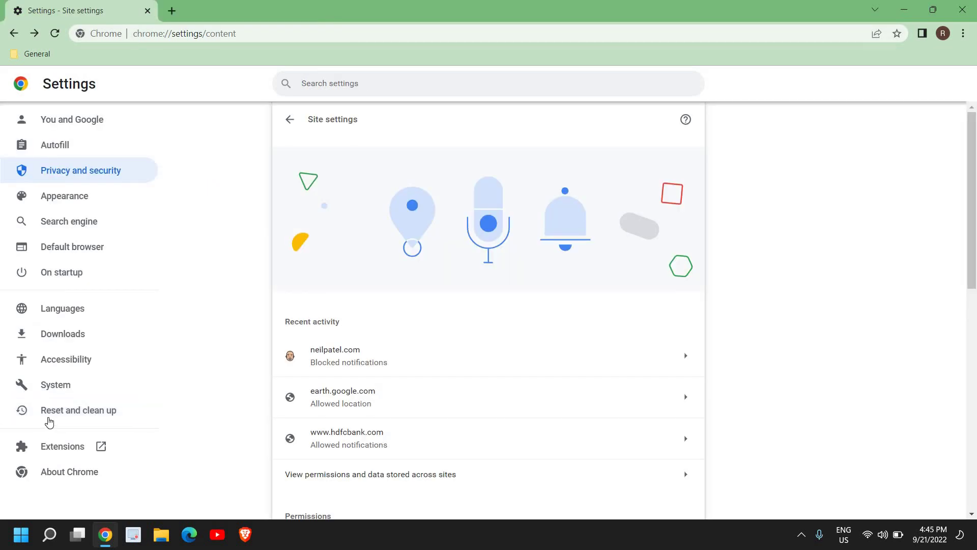
click(49, 420)
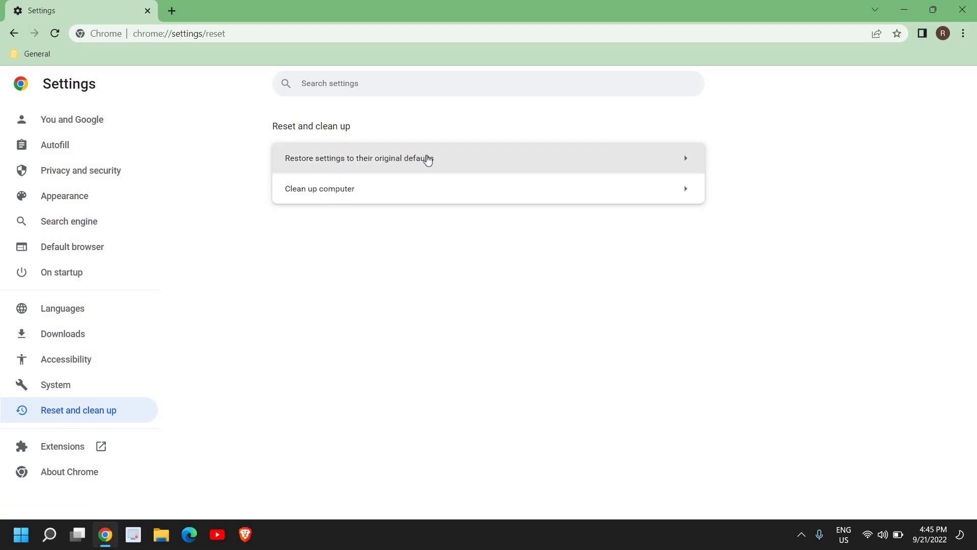
click(483, 158)
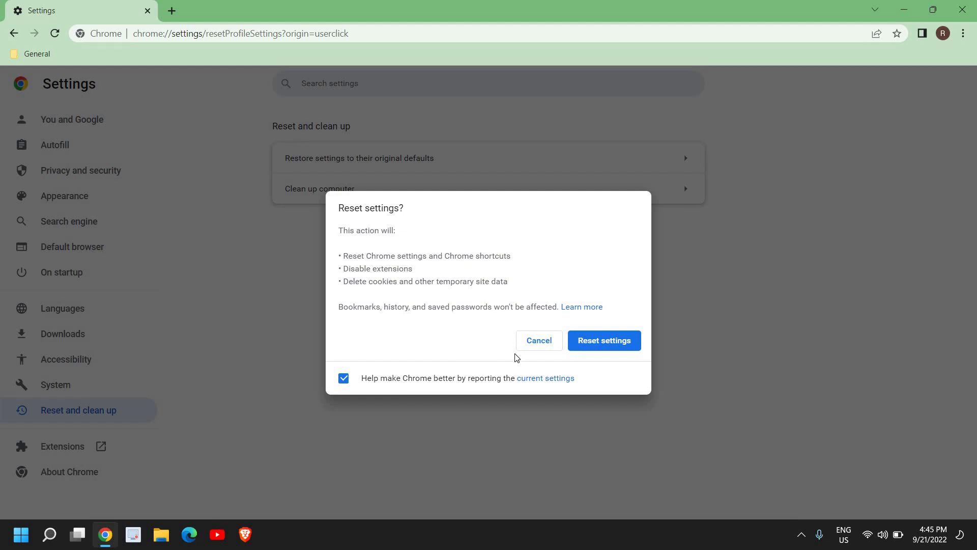
click(536, 344)
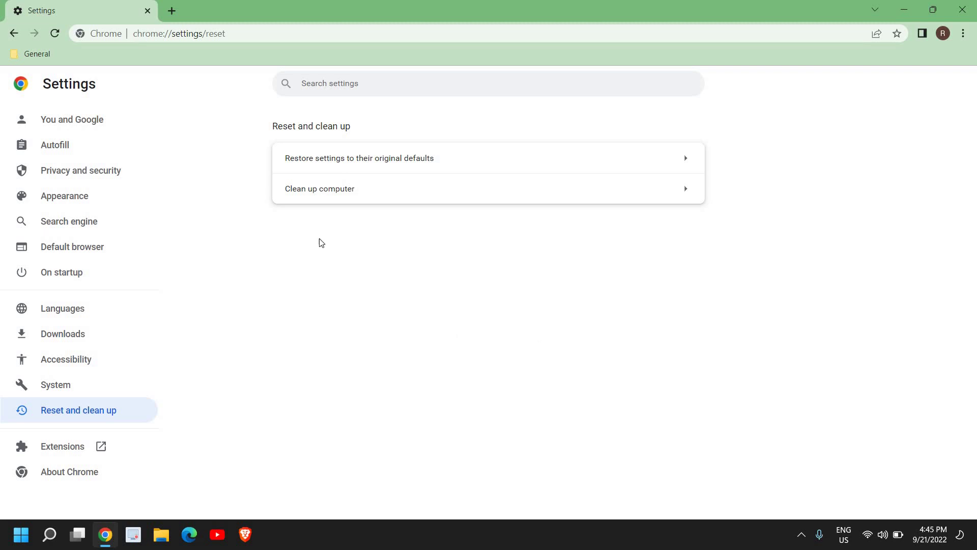
Step: Run Find under Clean up computer to scan for harmful software
click(357, 194)
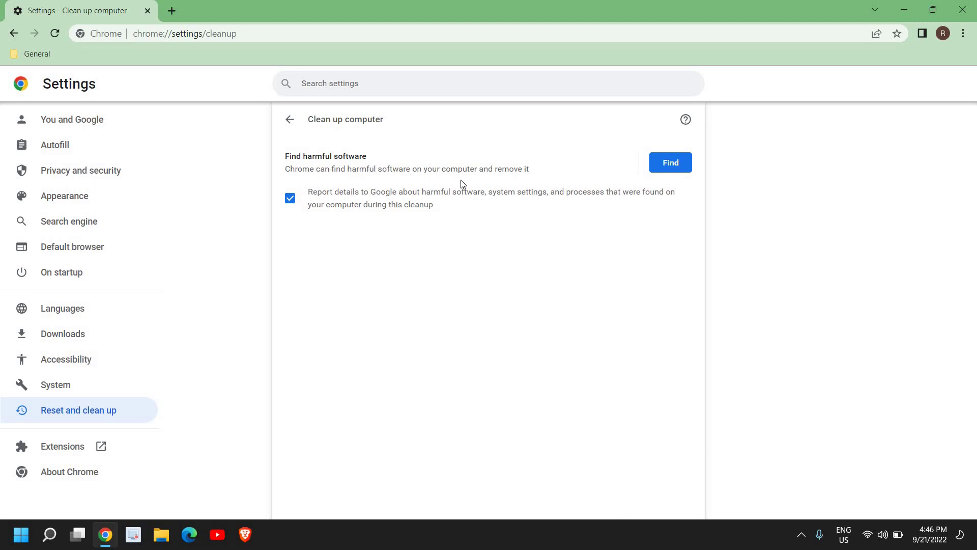
click(673, 171)
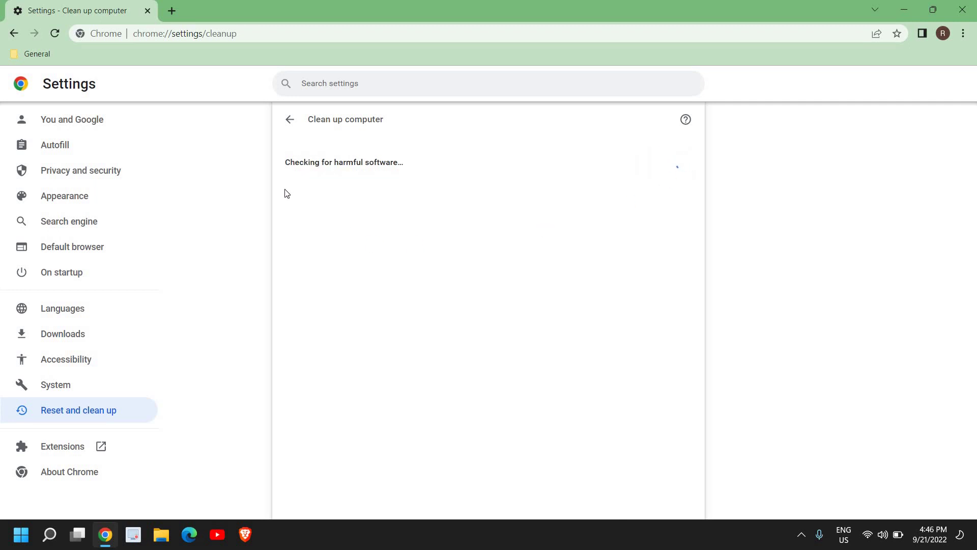